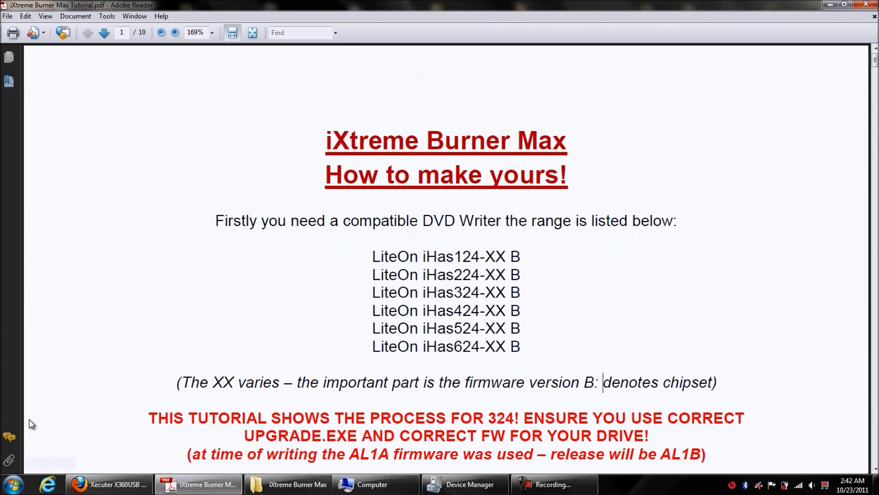
left_click(13, 483)
left_click(164, 298)
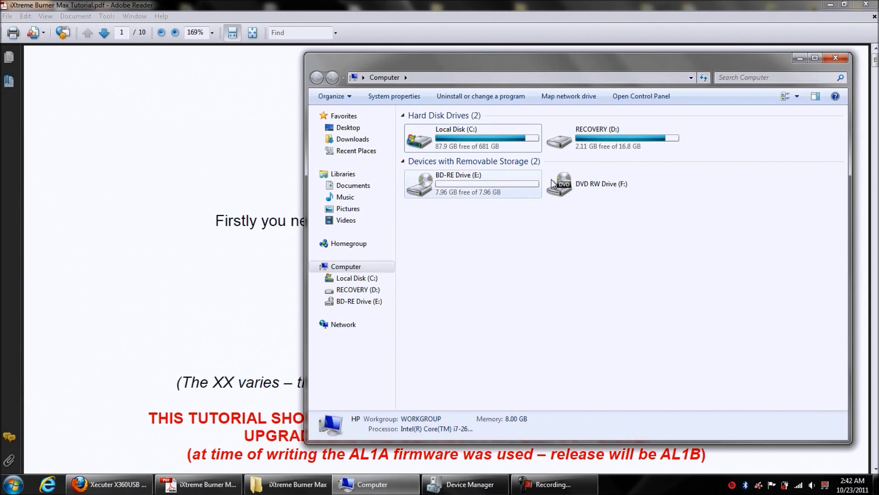
left_click(589, 187)
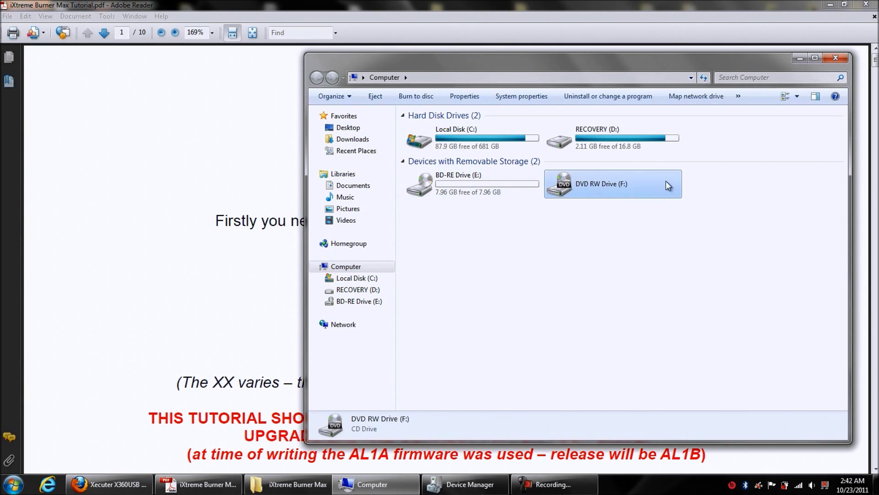
left_click(128, 242)
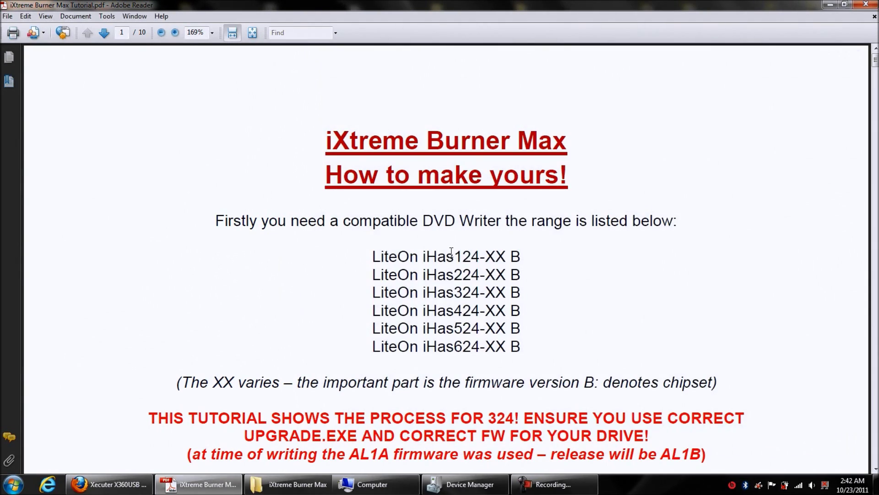
left_click(465, 484)
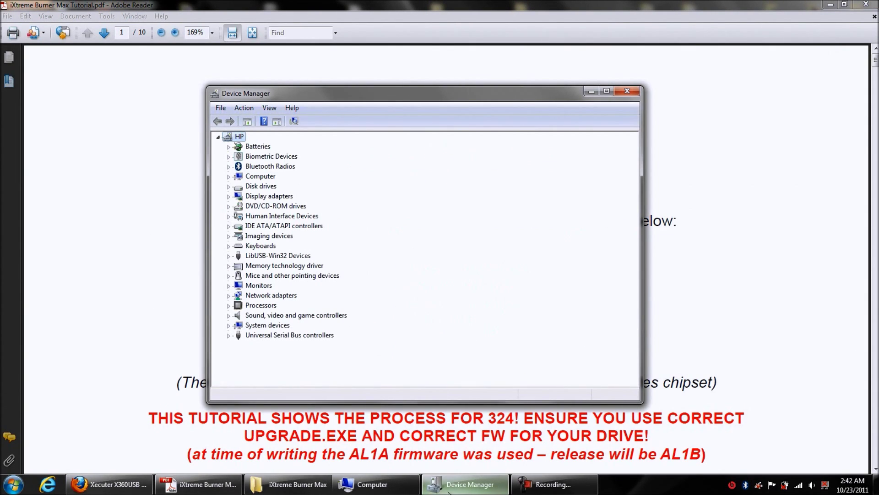
left_click(229, 206)
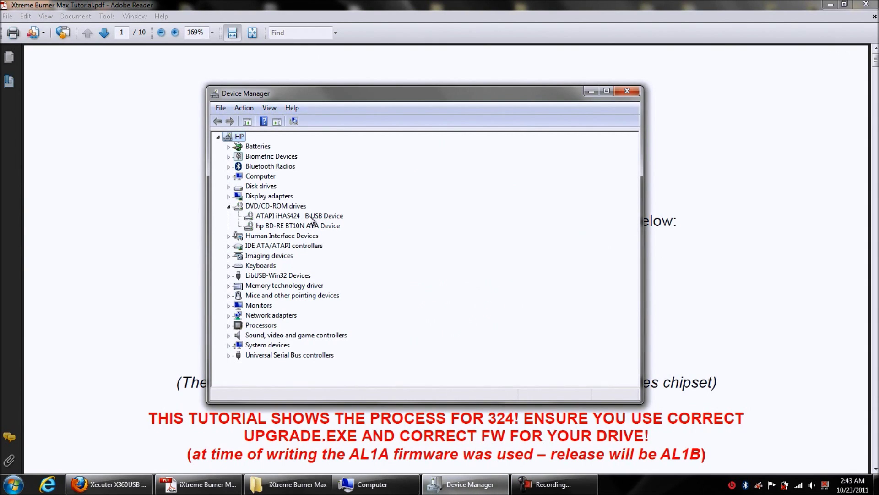
left_click(229, 206)
left_click(182, 211)
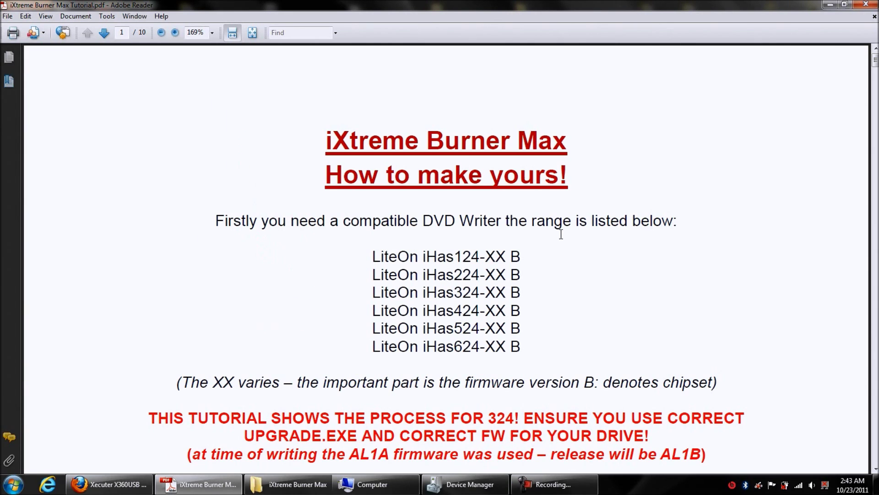
Open the iHAS424B-GL1A folder in iXtreme Burner Max and launch the GL1A firmware flasher
scroll(560, 234, "down", 10)
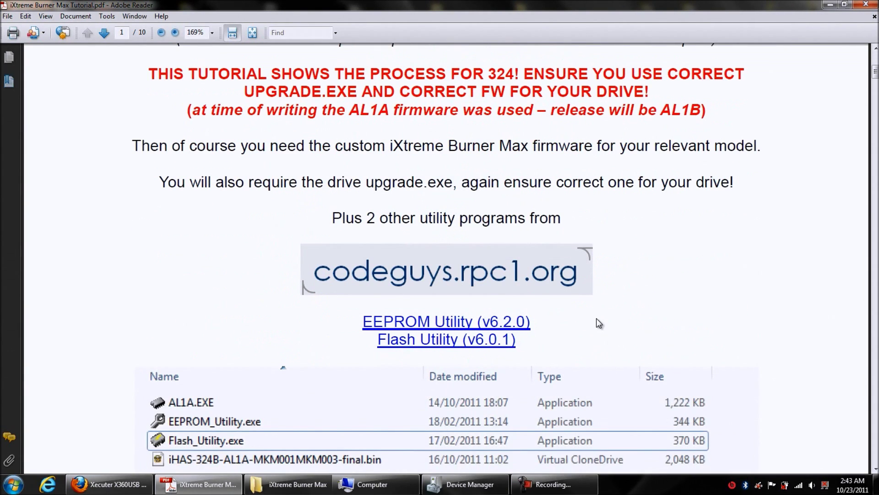
scroll(596, 318, "down", 5)
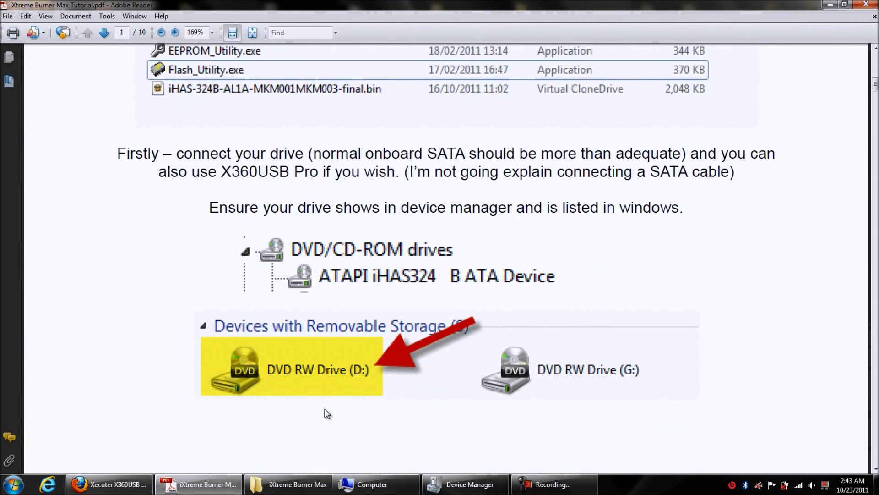
left_click(288, 484)
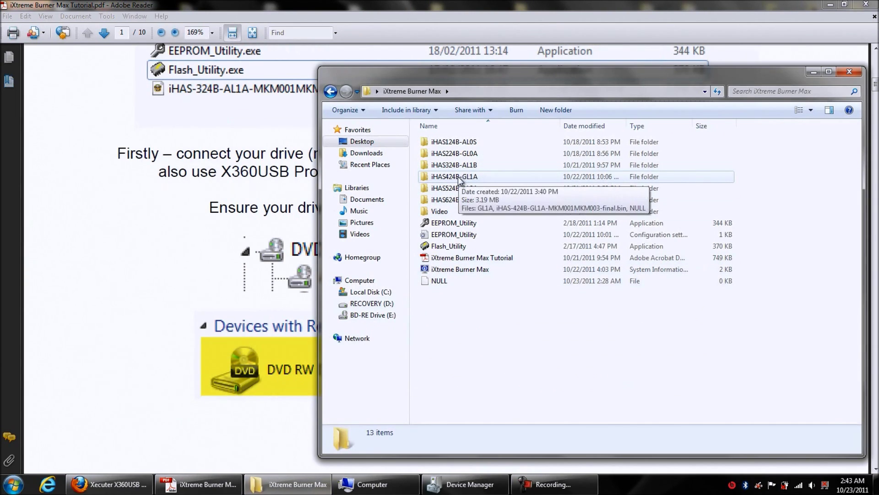
double_click(459, 177)
left_click(441, 142)
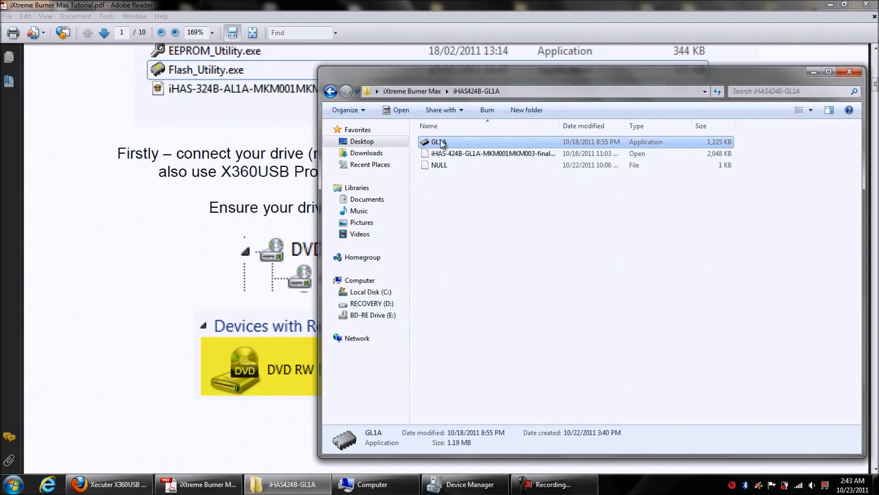
double_click(441, 143)
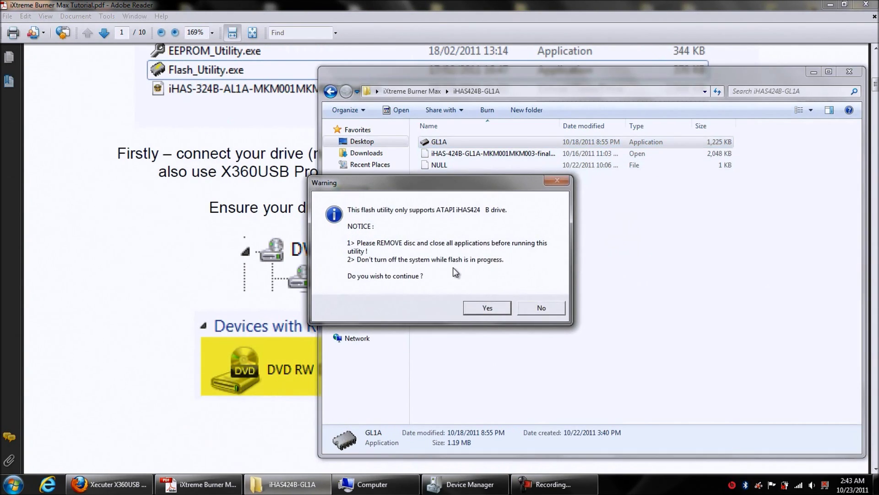
Accept the XFlash warning, try Update, and decline reflashing the already-current firmware
left_click(486, 307)
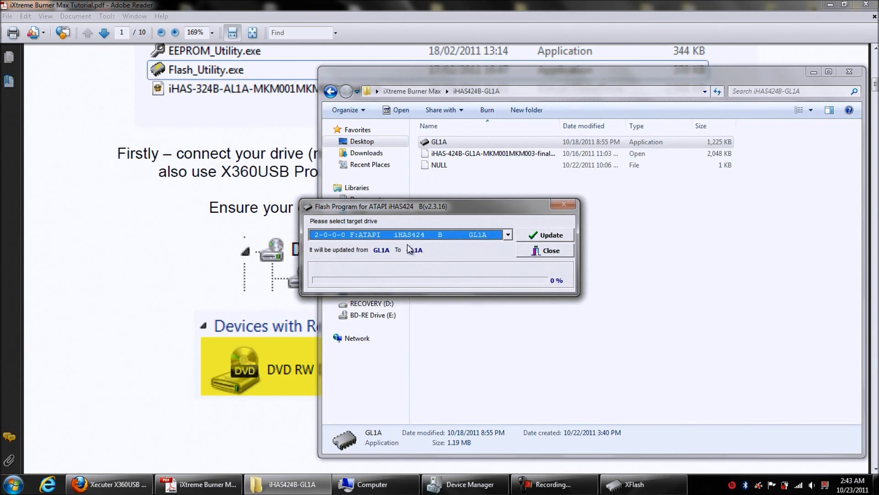
left_click(544, 236)
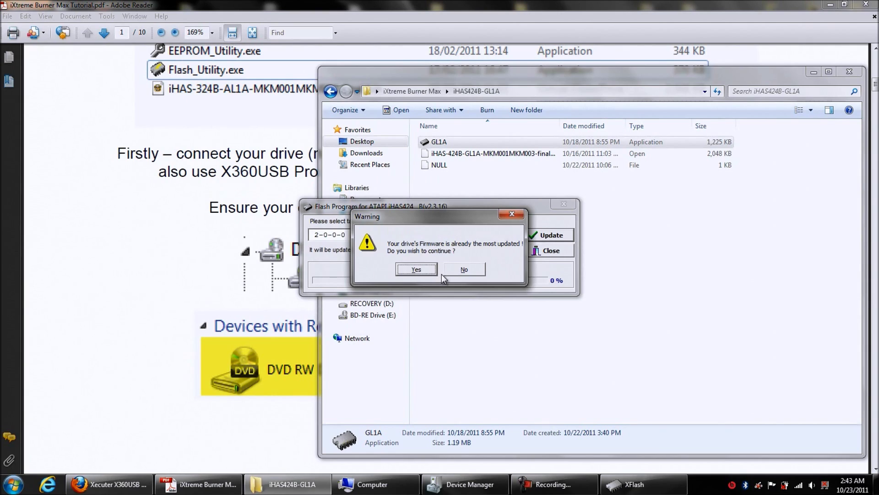
left_click(464, 270)
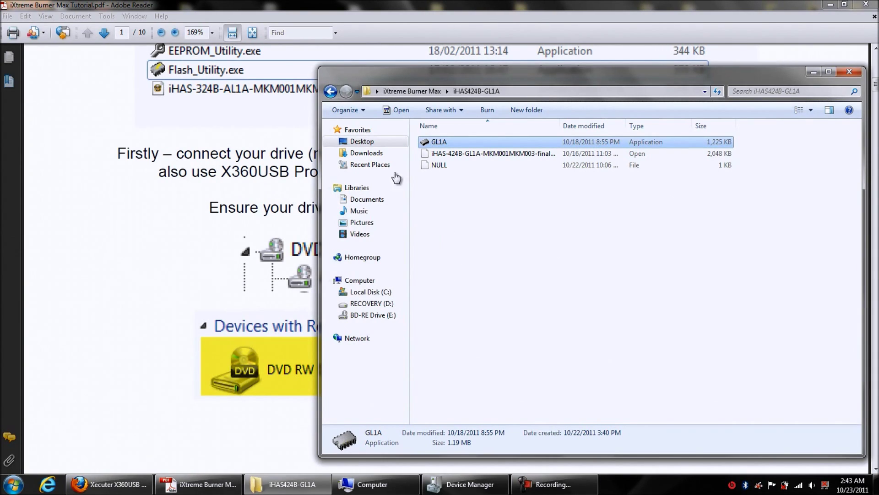
Return to iXtreme Burner Max, launch EEPROM_Utility and select drive F: ATAPI iHAS424
left_click(331, 91)
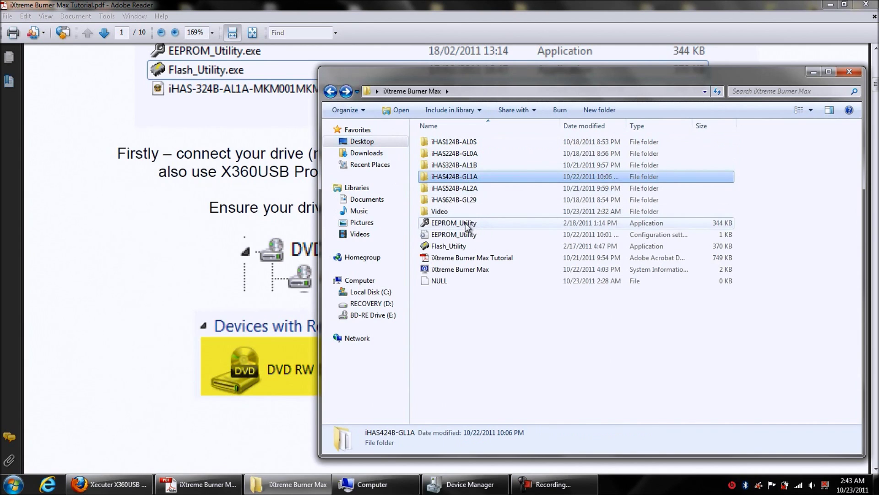
double_click(450, 223)
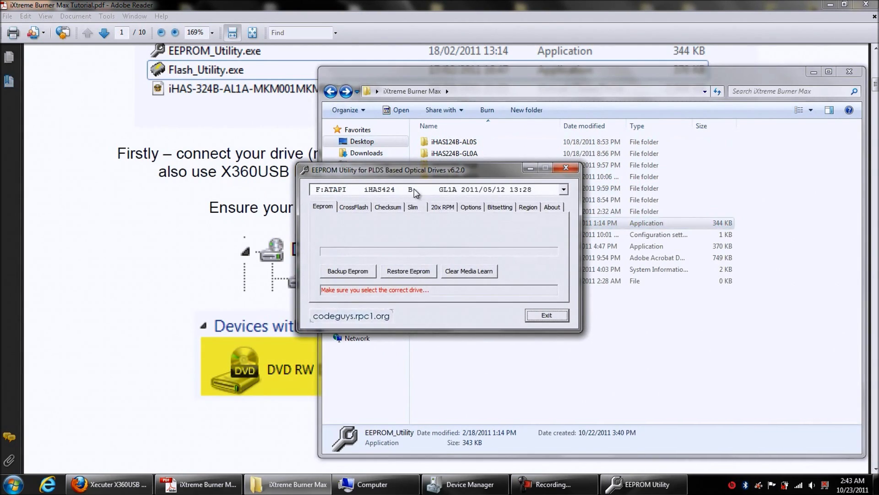
left_click(392, 188)
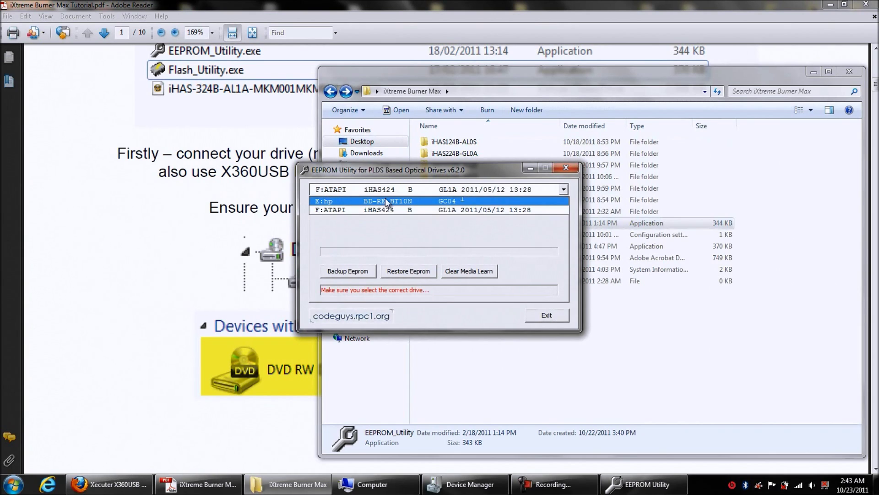
left_click(384, 209)
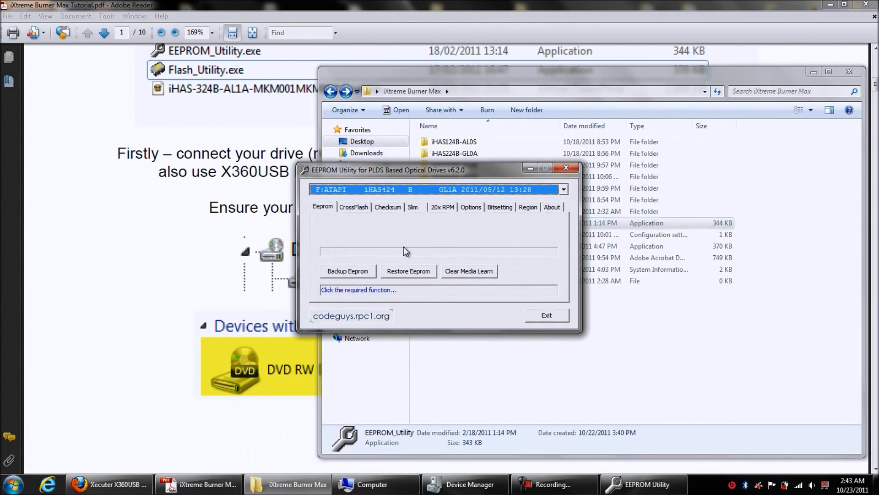
Save the EEPROM backup as ATAPI_iHAS424_B_GL1A in iXtreme Burner Max\Video, then exit
left_click(339, 272)
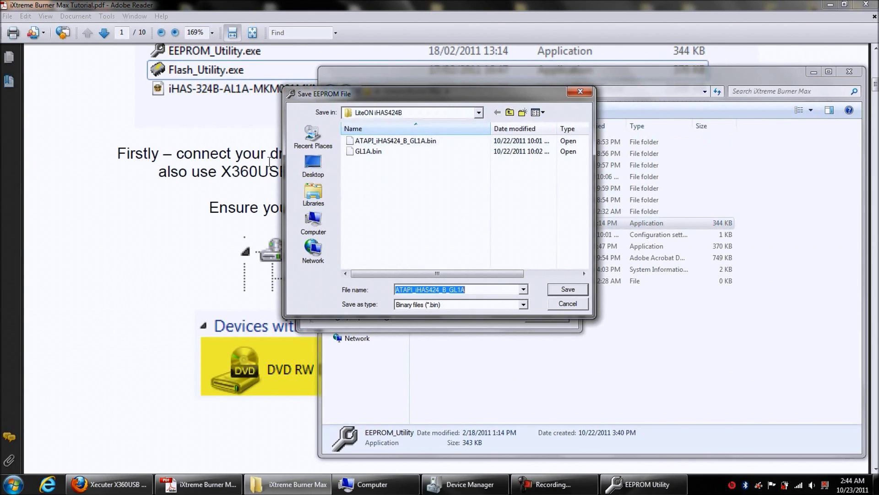
left_click(313, 168)
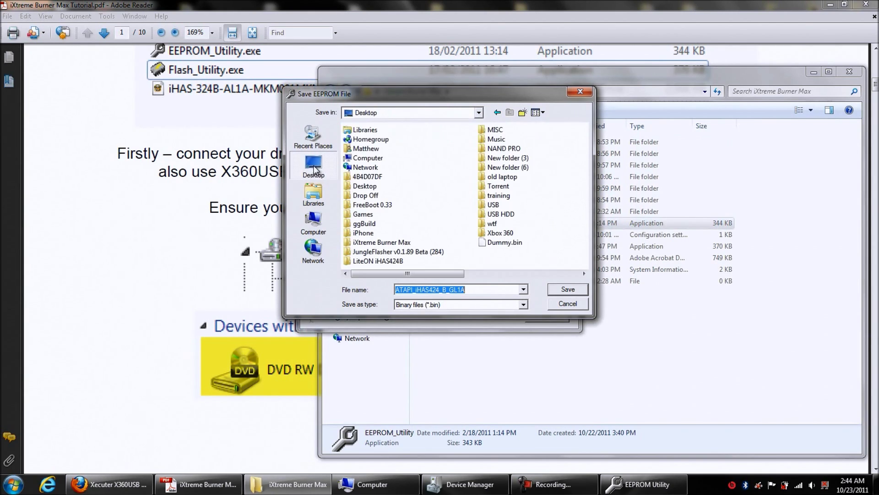
double_click(380, 241)
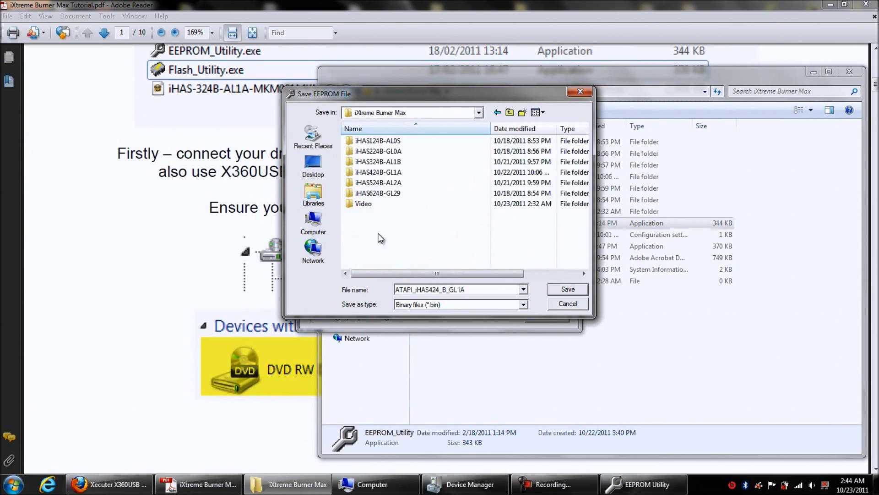
double_click(355, 205)
left_click(569, 289)
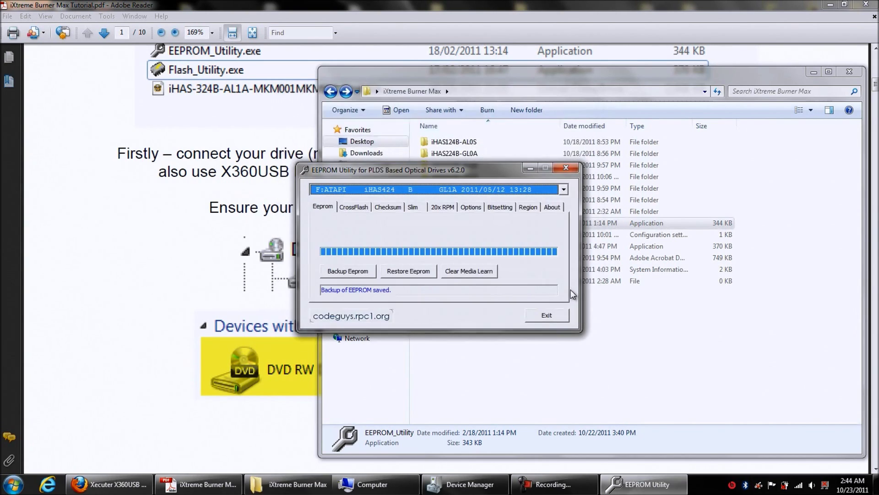
left_click(556, 315)
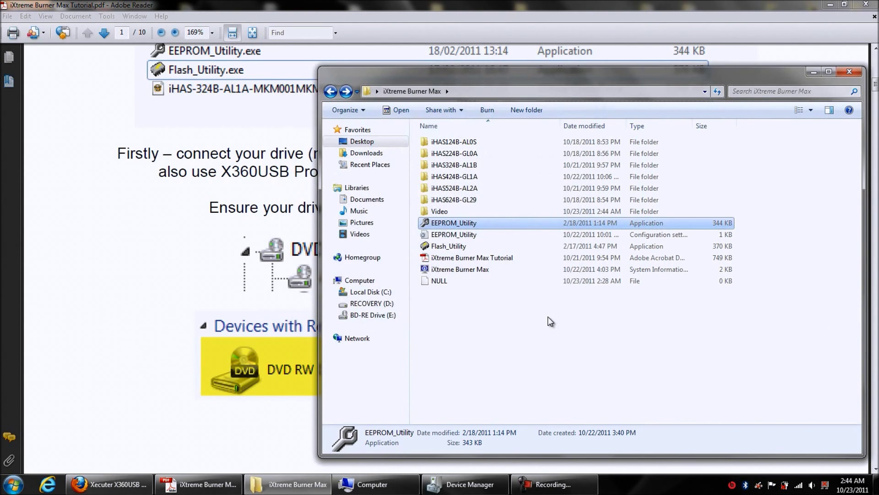
Launch Flash Utility and select the F: ATAPI iHAS424 drive
double_click(446, 246)
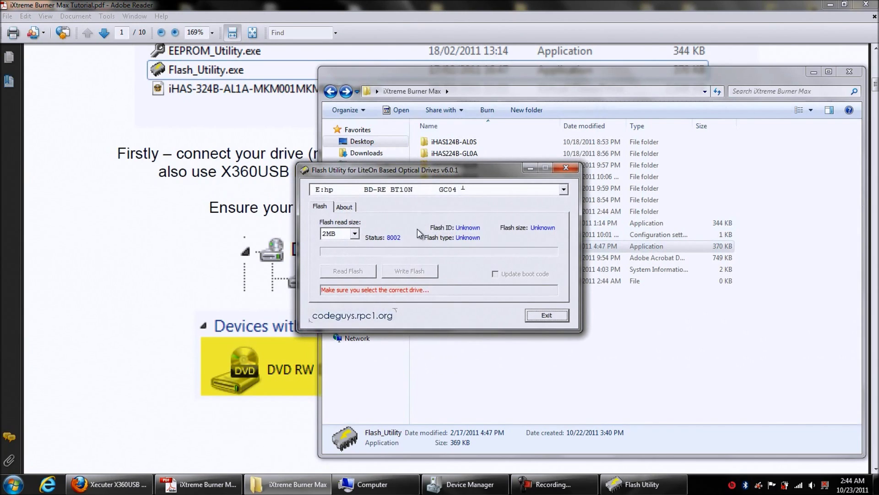
left_click(563, 189)
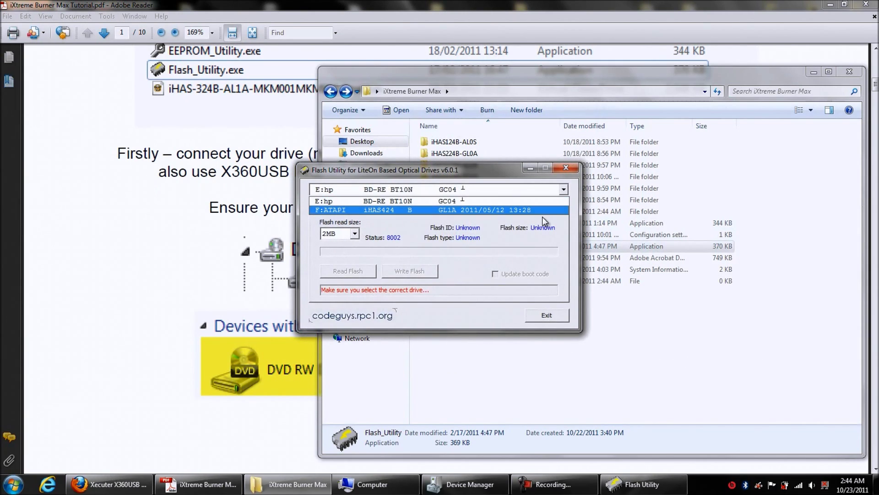
left_click(534, 210)
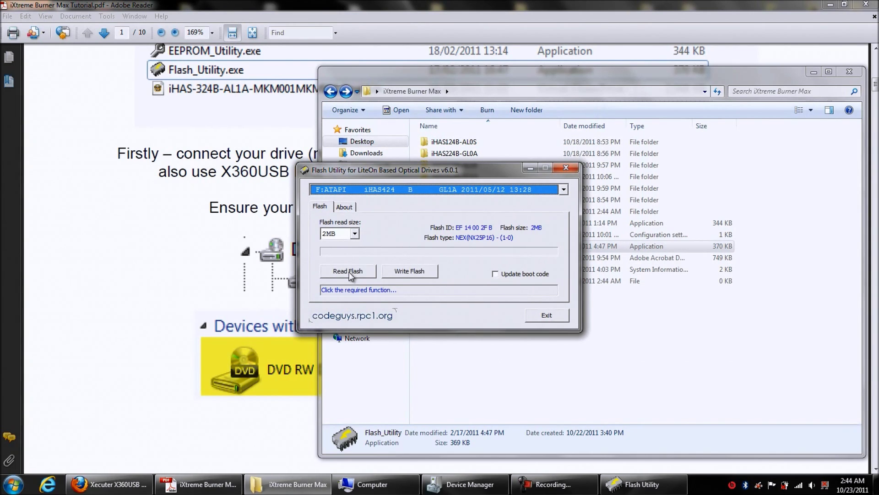
Read the drive's flash and save it as GL1A in Desktop\iXtreme Burner Max\Video, then exit
left_click(349, 271)
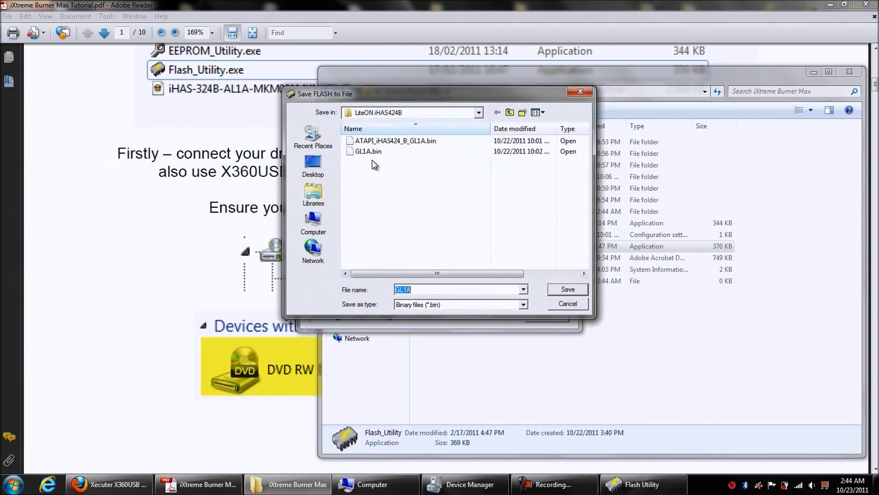
left_click(313, 164)
double_click(366, 233)
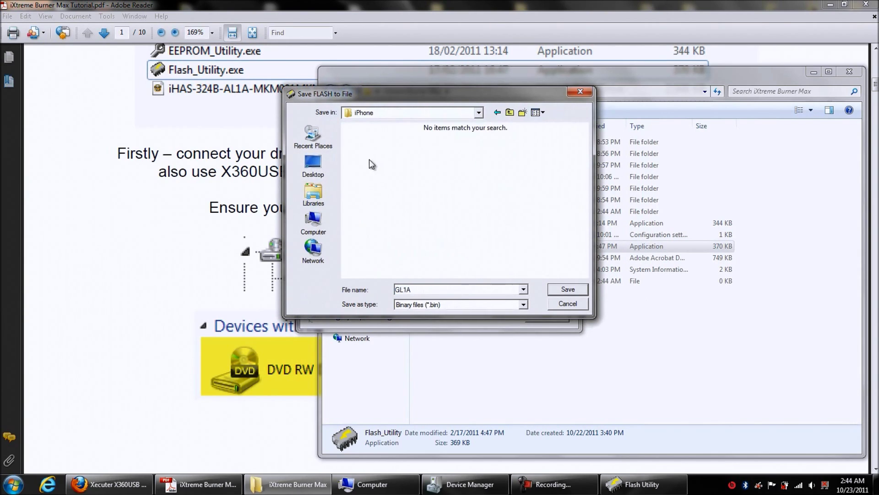
left_click(512, 112)
double_click(363, 241)
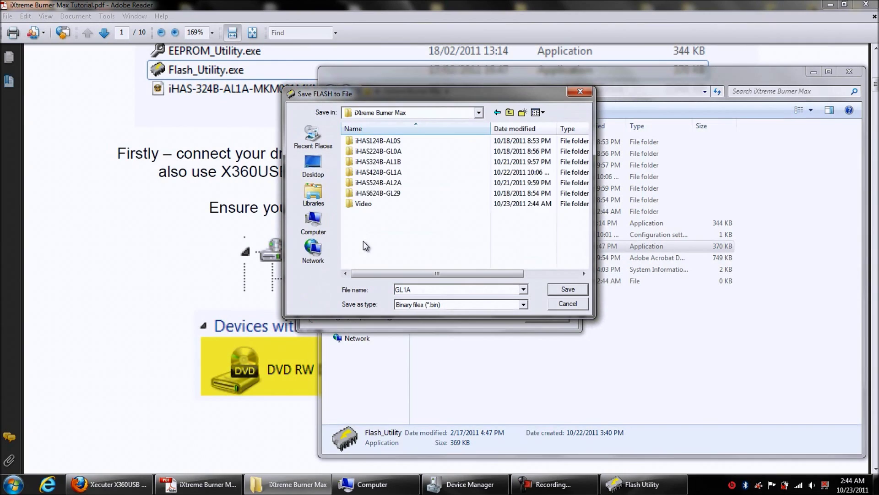
double_click(360, 202)
left_click(563, 289)
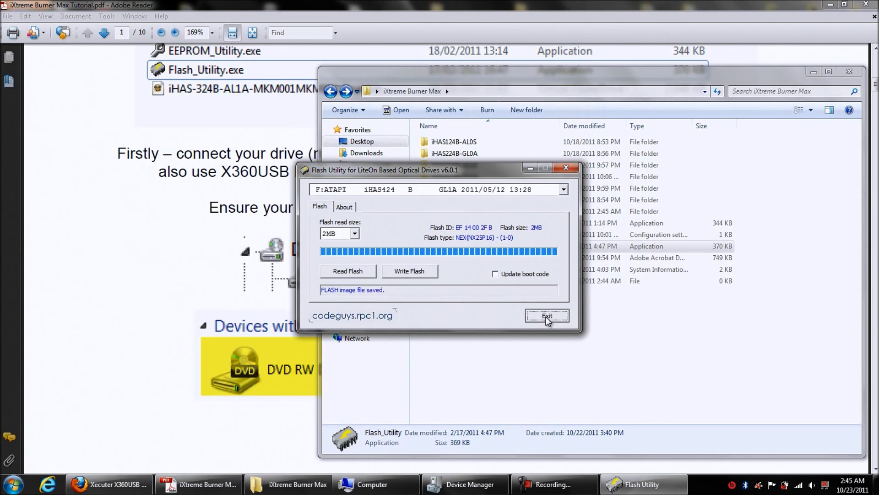
left_click(546, 315)
Relaunch Flash_Utility, select F: ATAPI iHAS424, start Write Flash and confirm the drive
double_click(459, 248)
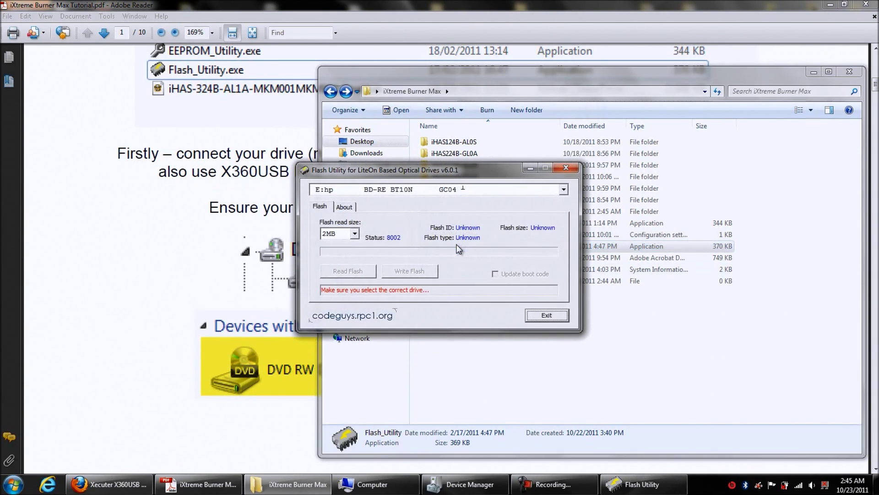
left_click(521, 189)
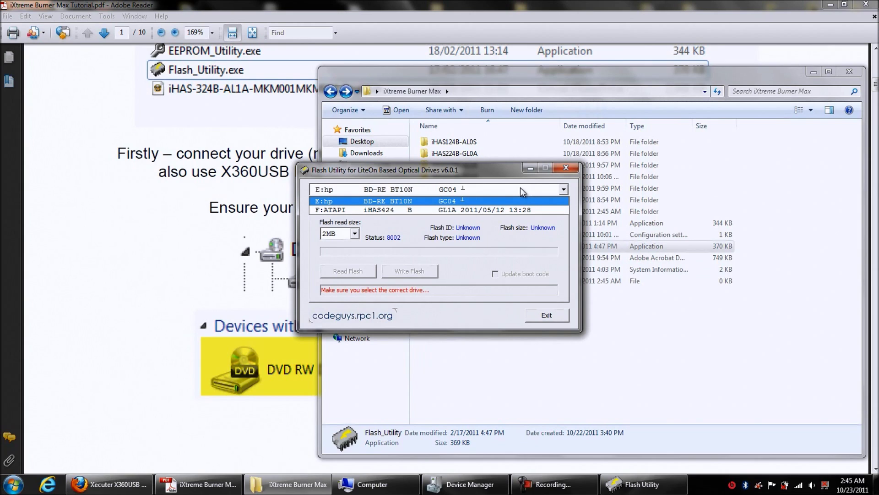
left_click(460, 210)
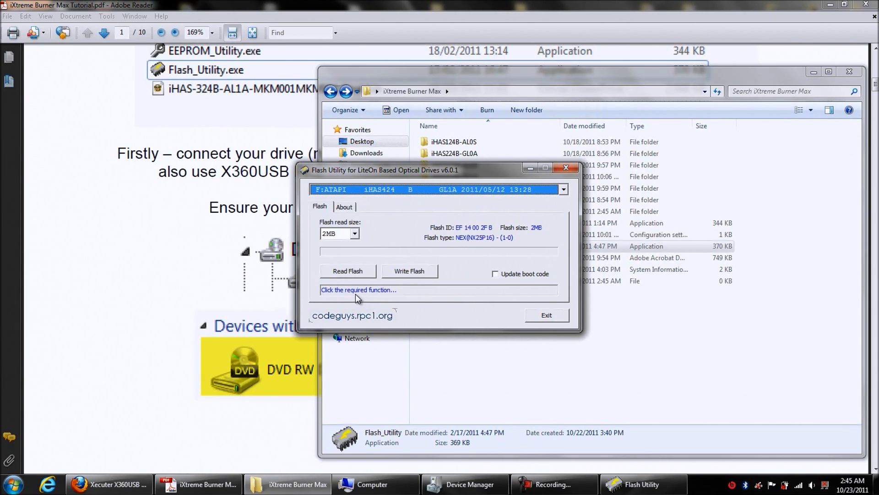
left_click(411, 271)
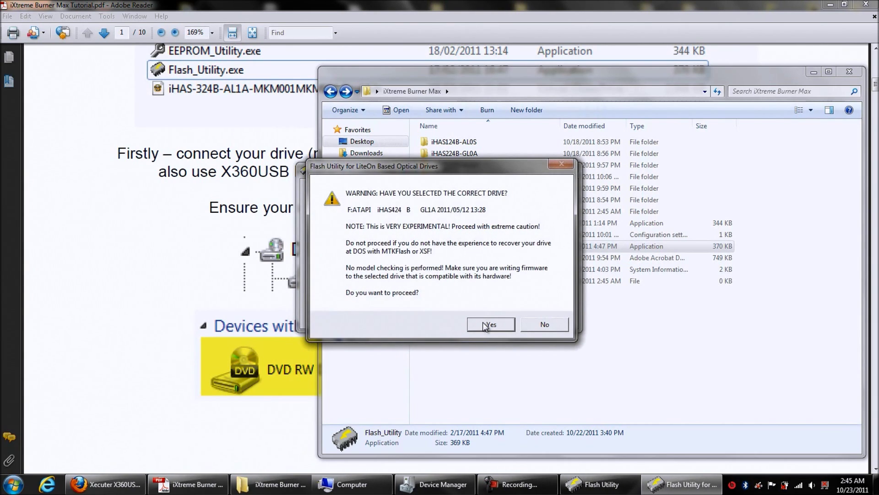
left_click(488, 324)
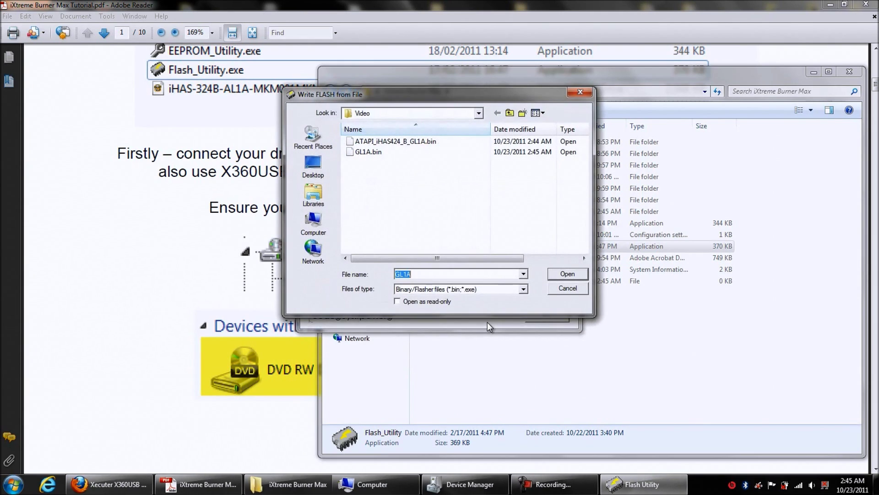
Load iHAS-424B-GL1A-MKM001MKM003-final.bin from the iHAS424B-GL1A folder and approve the flash
left_click(509, 113)
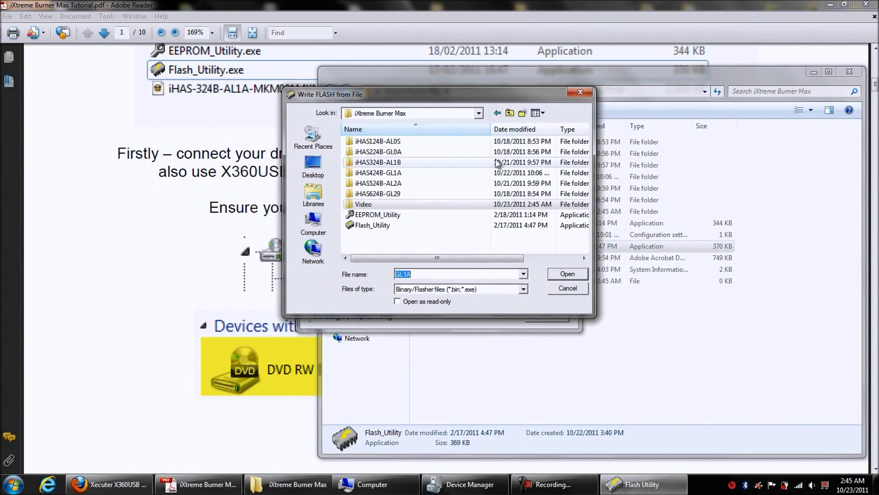
double_click(380, 173)
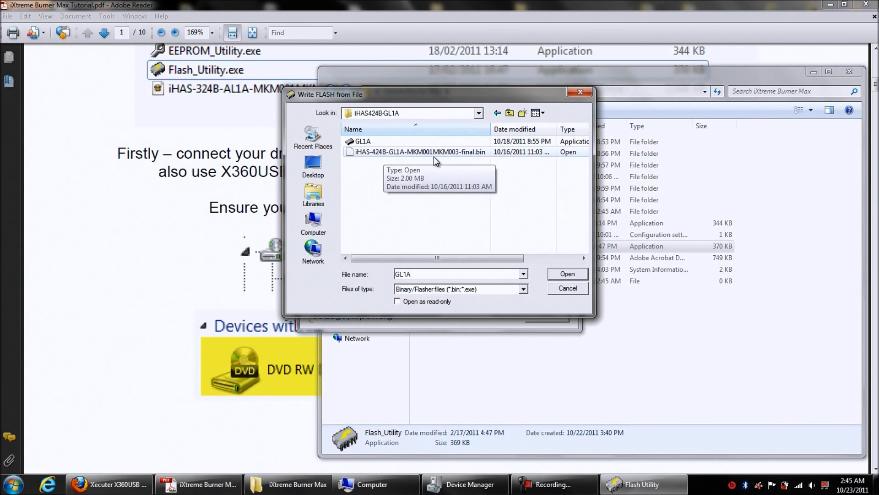
left_click(464, 154)
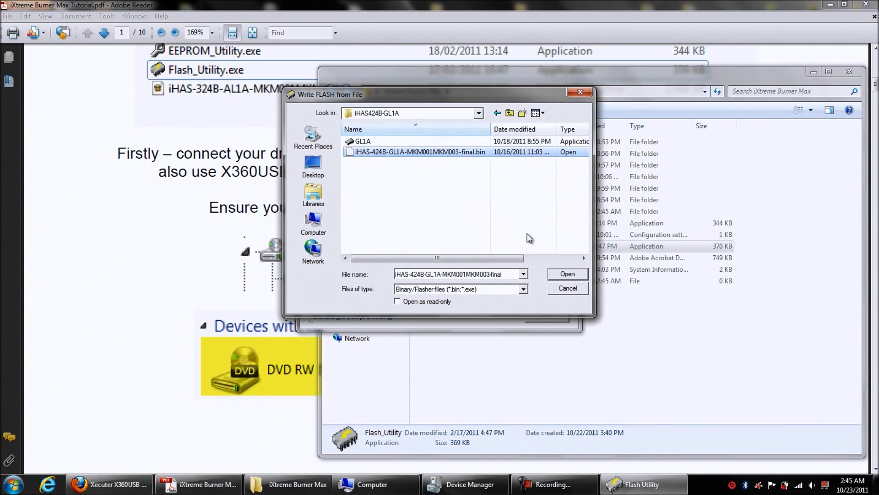
left_click(565, 275)
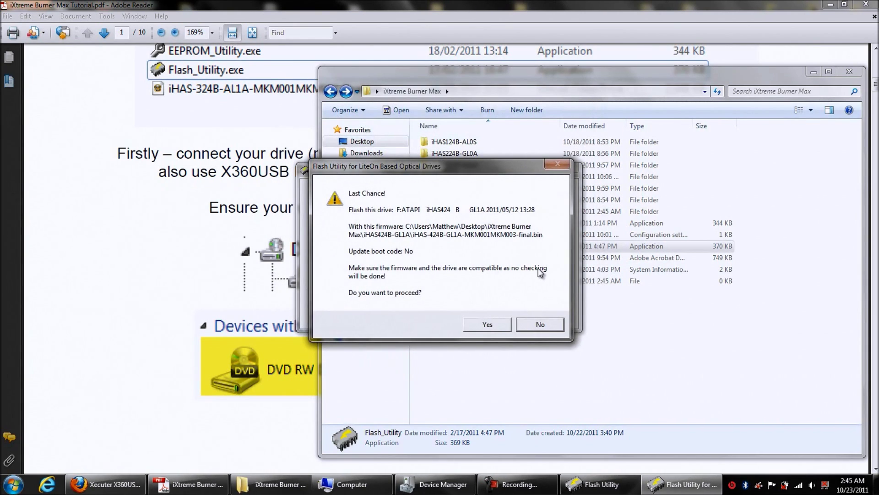
left_click(493, 327)
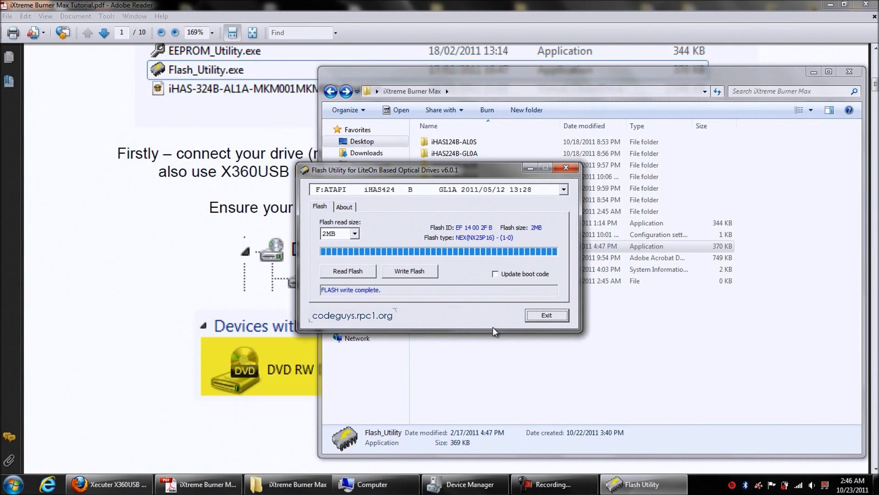
Exit Flash Utility after 'FLASH write complete' and clear the file selection in the folder
left_click(563, 316)
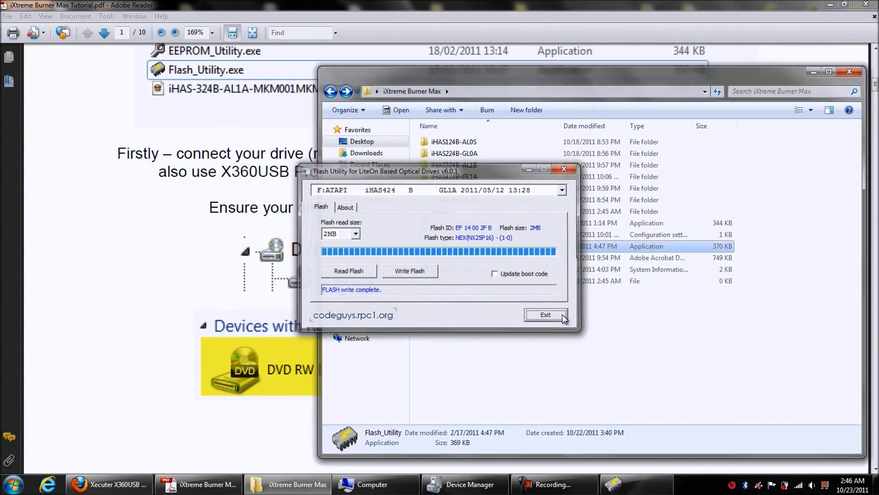
left_click(466, 305)
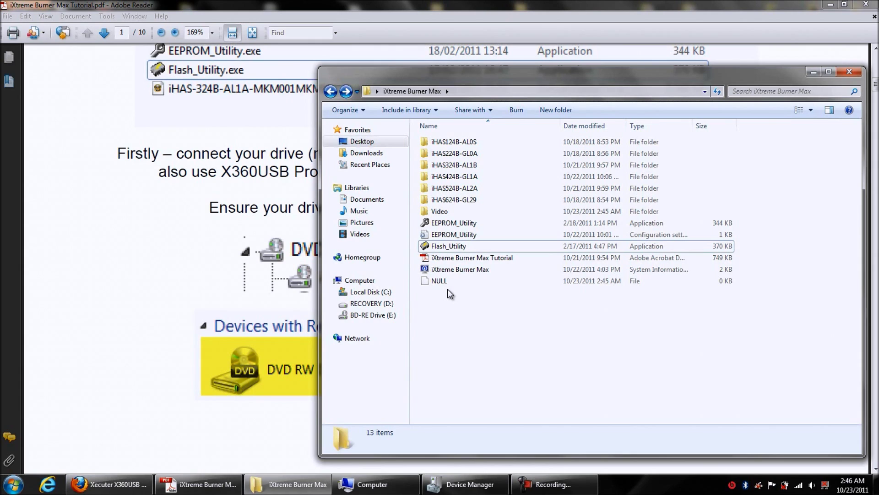
Check DVD/CD-ROM drives in Device Manager, eject DVD RW Drive (F:), and load a blank disc
left_click(465, 484)
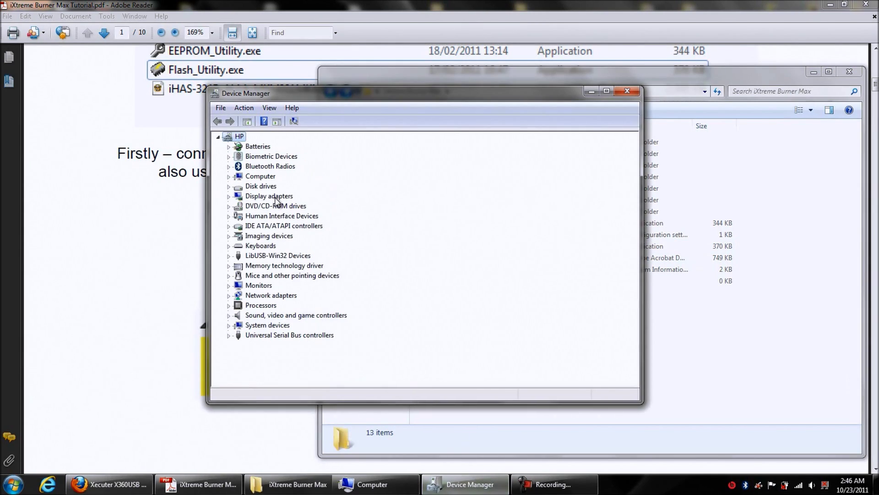
left_click(227, 207)
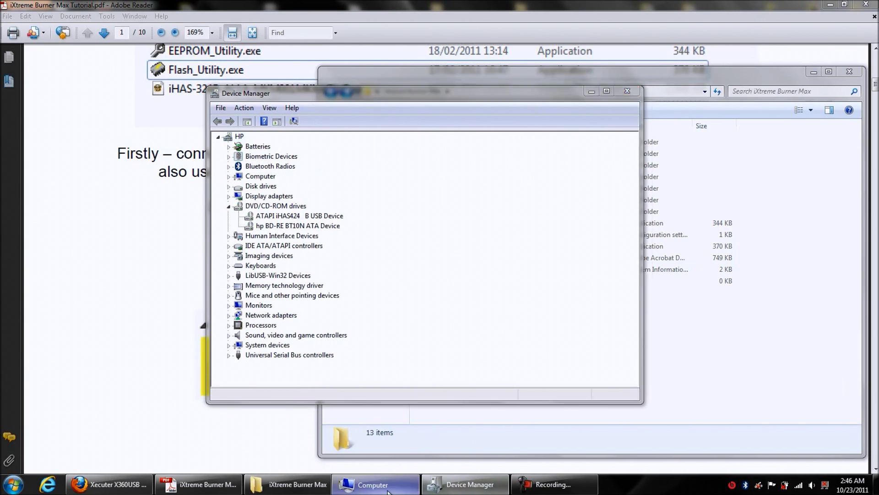
left_click(368, 484)
right_click(580, 184)
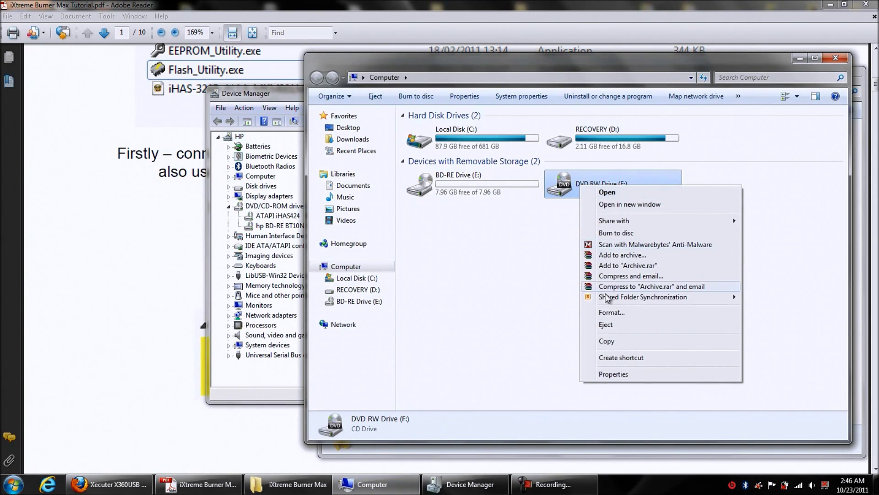
left_click(607, 325)
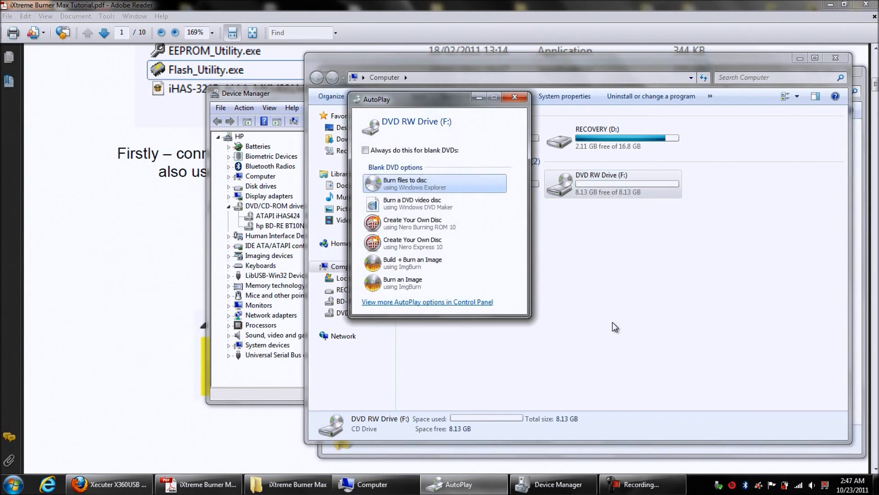
left_click(515, 97)
Confirm DVD RW Drive (F:) shows 8.13 GB free, beside BD-RE Drive (E:) at 7.96 GB
left_click(582, 213)
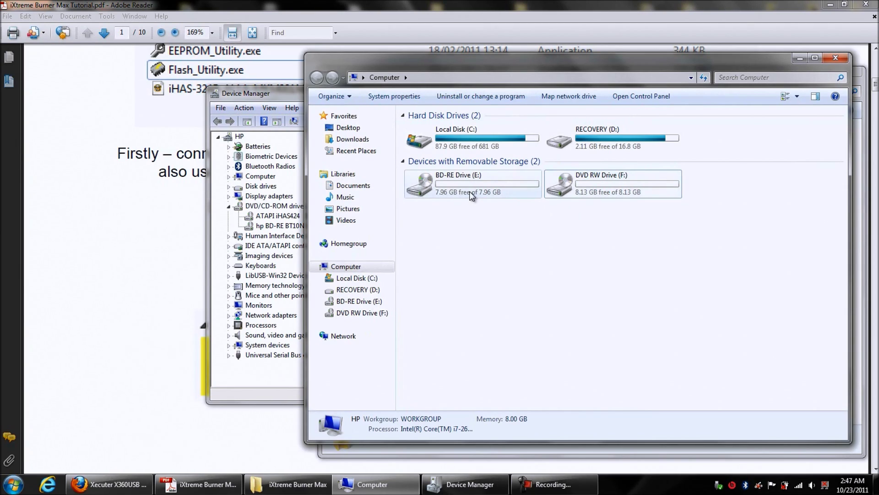
mouse_move(471, 195)
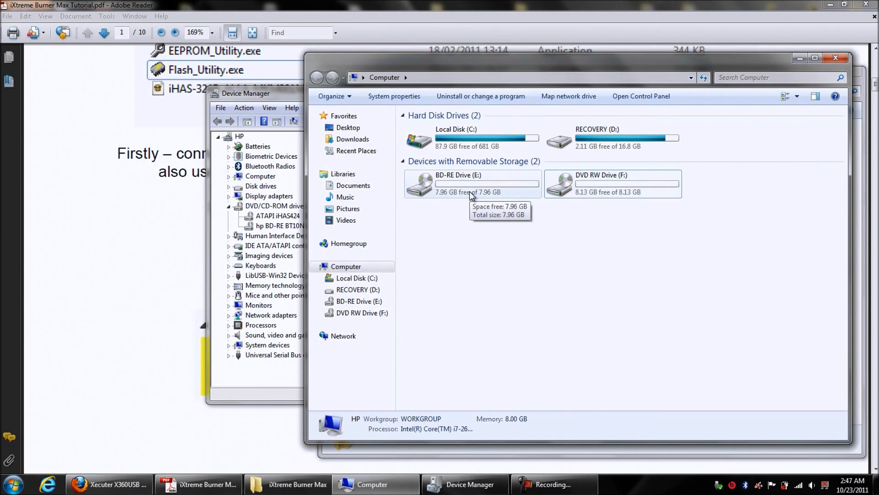